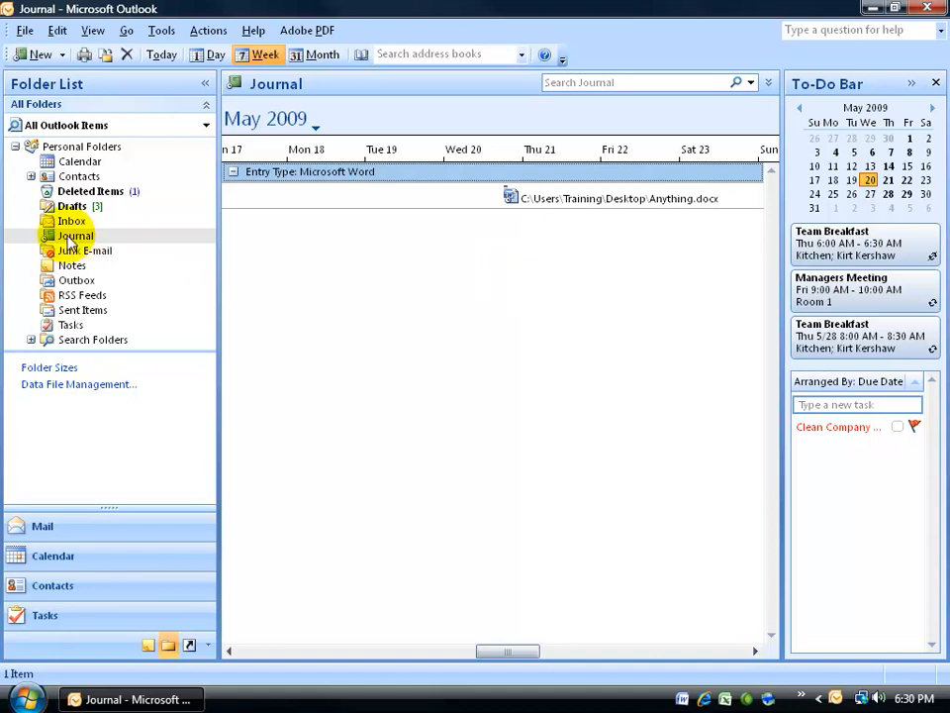
# Show the complete folder list and open the Journal folder.
pyautogui.click(100, 533)
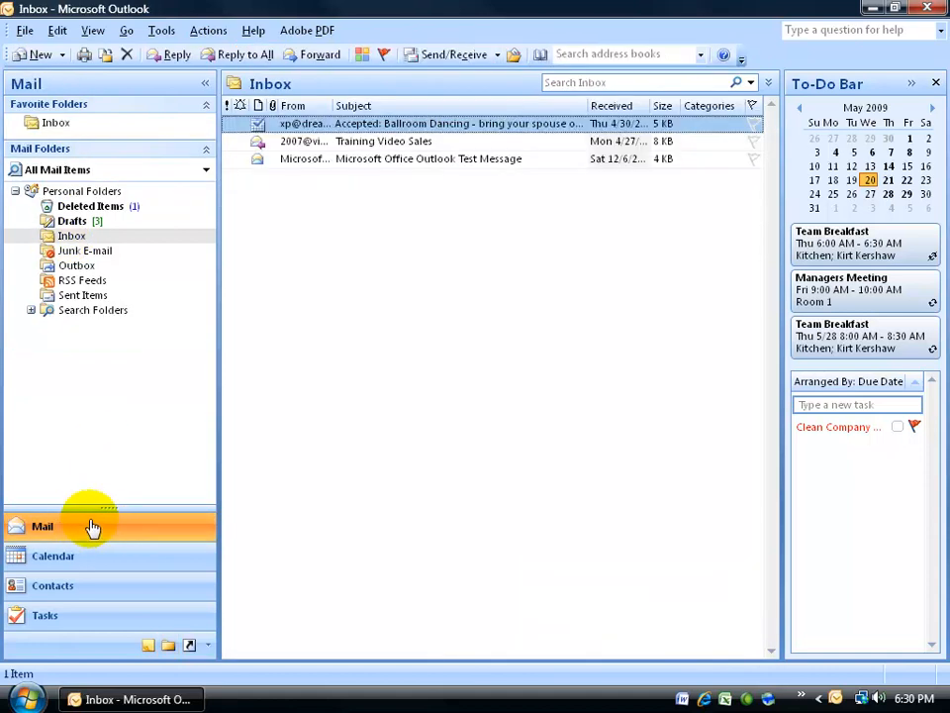
pyautogui.click(169, 648)
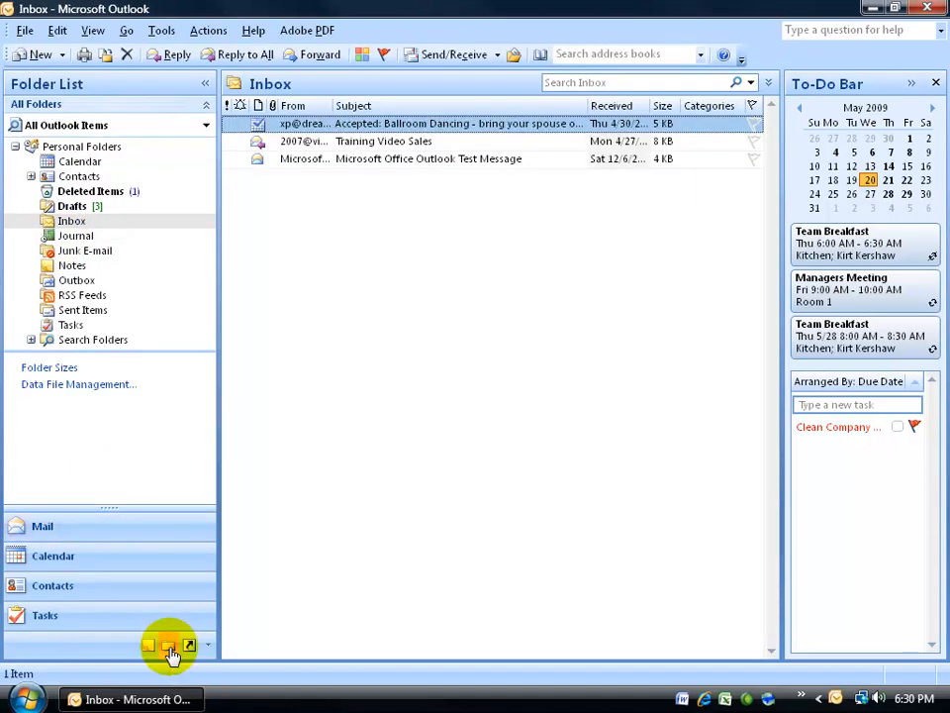
pyautogui.click(75, 237)
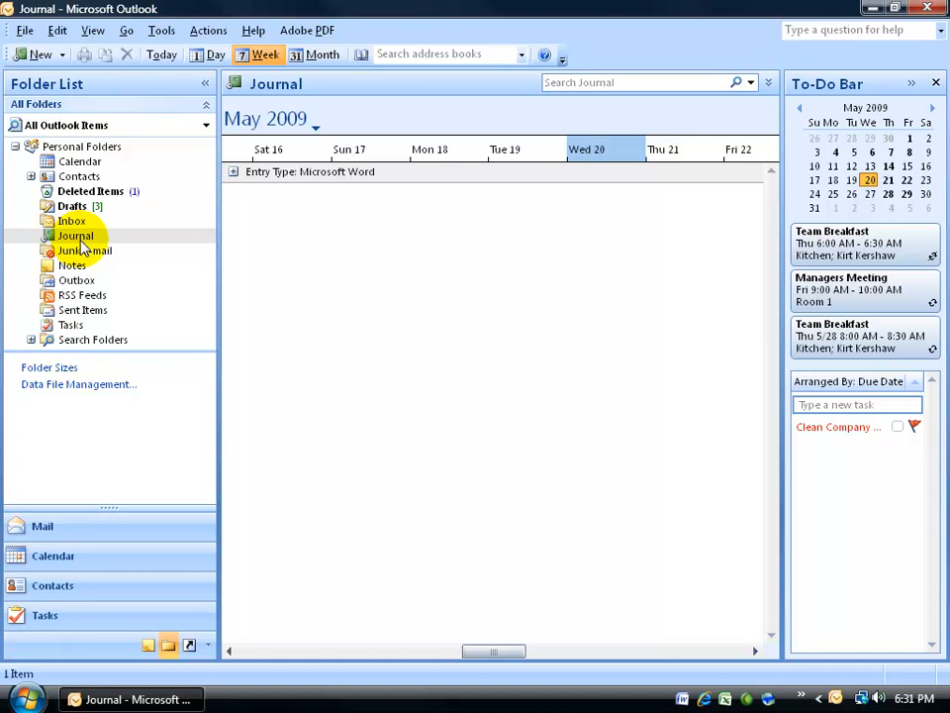
# Create a journal entry with the subject "Impromptu Meeting", entry type Meeting and company "Gerard's".
pyautogui.click(20, 56)
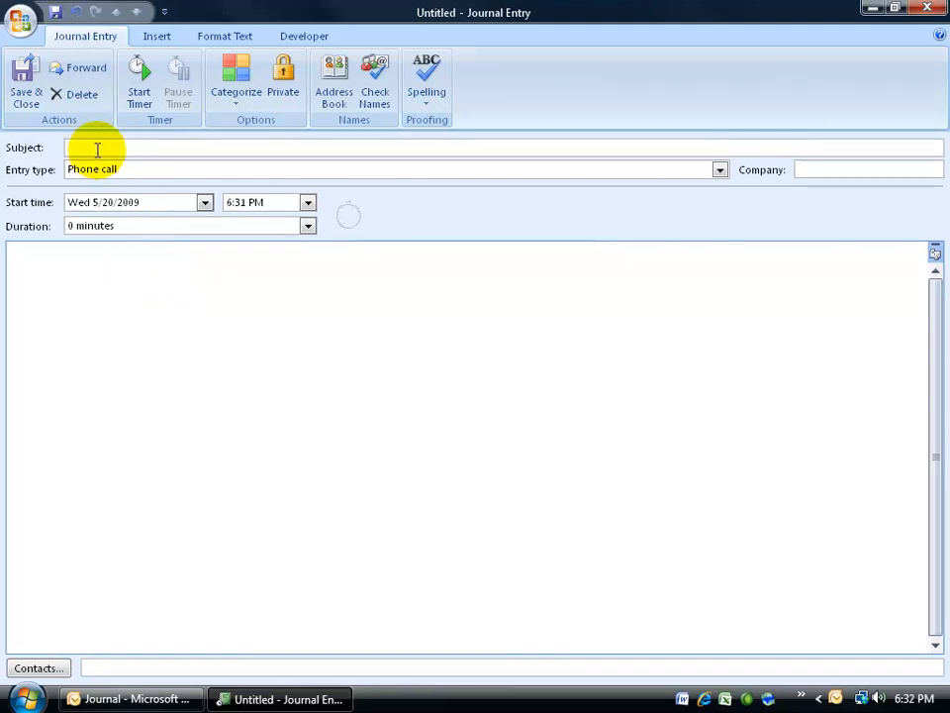
pyautogui.write('Impromptu Meeting')
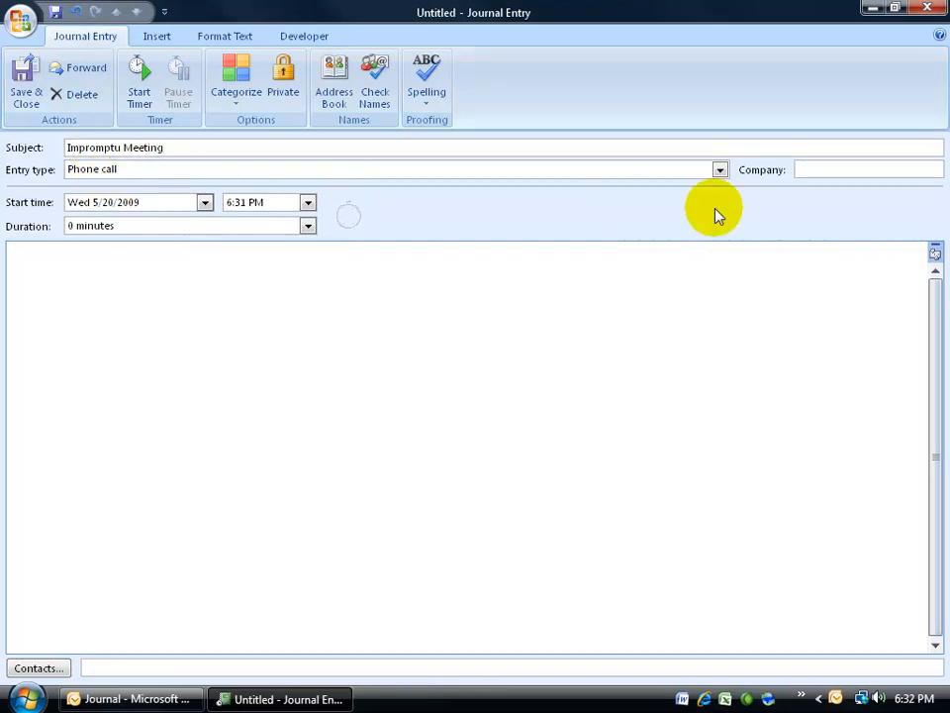
pyautogui.click(719, 169)
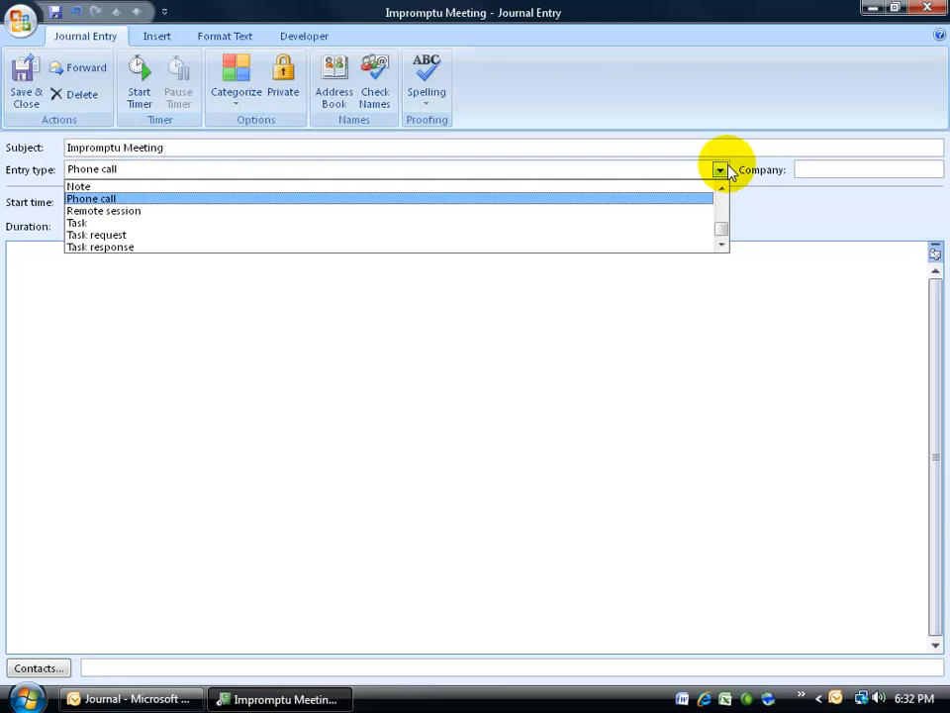
pyautogui.moveTo(725, 228); pyautogui.dragTo(723, 210)
pyautogui.click(403, 188)
pyautogui.click(825, 168)
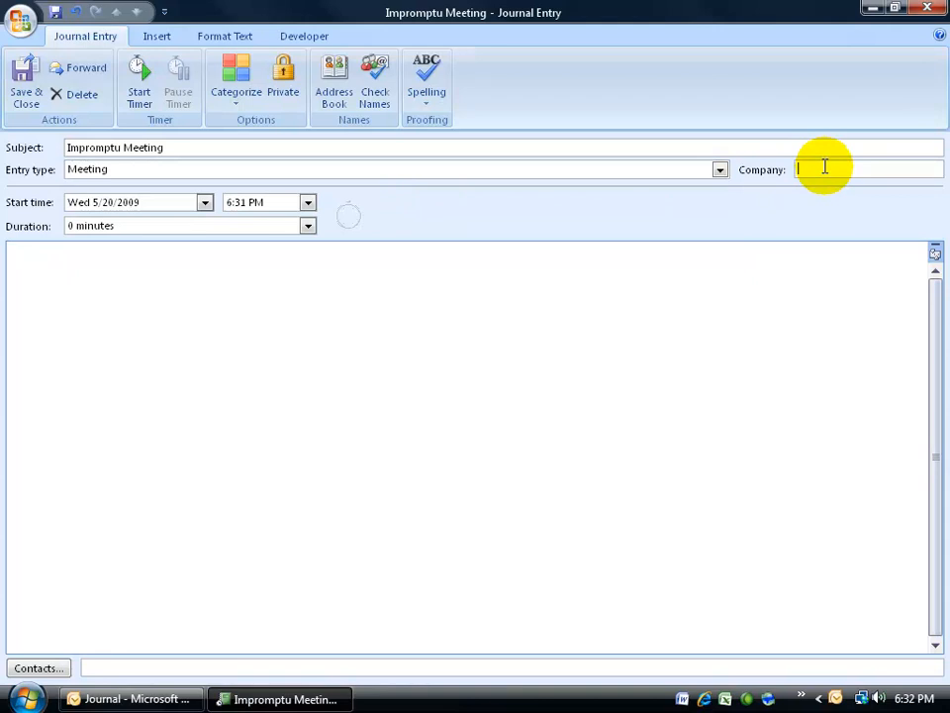
pyautogui.write("Gerard's")
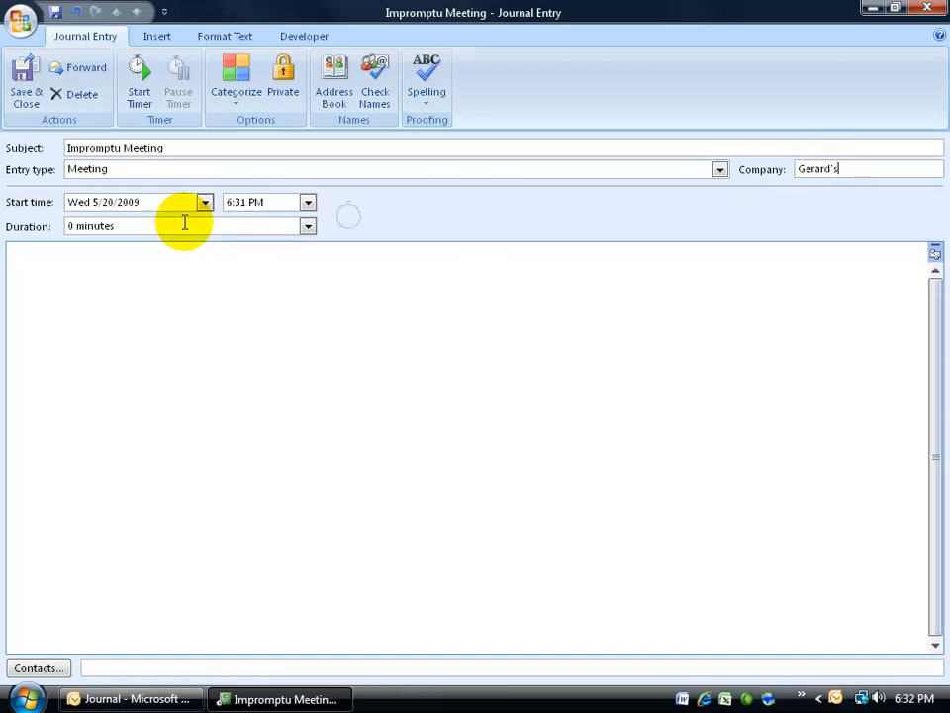
# Set the entry's duration to 30 minutes, add the note "Wanted to discuss buying us out!", and save and close it.
pyautogui.click(308, 226)
pyautogui.click(235, 295)
pyautogui.click(132, 260)
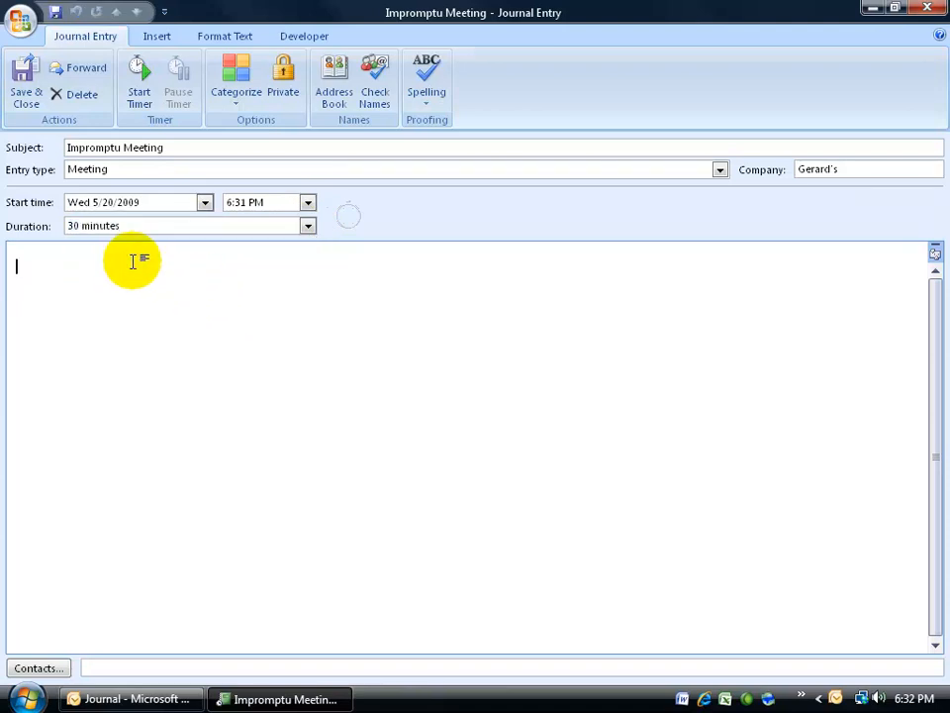
pyautogui.write('Wanted to discuss buying us out!')
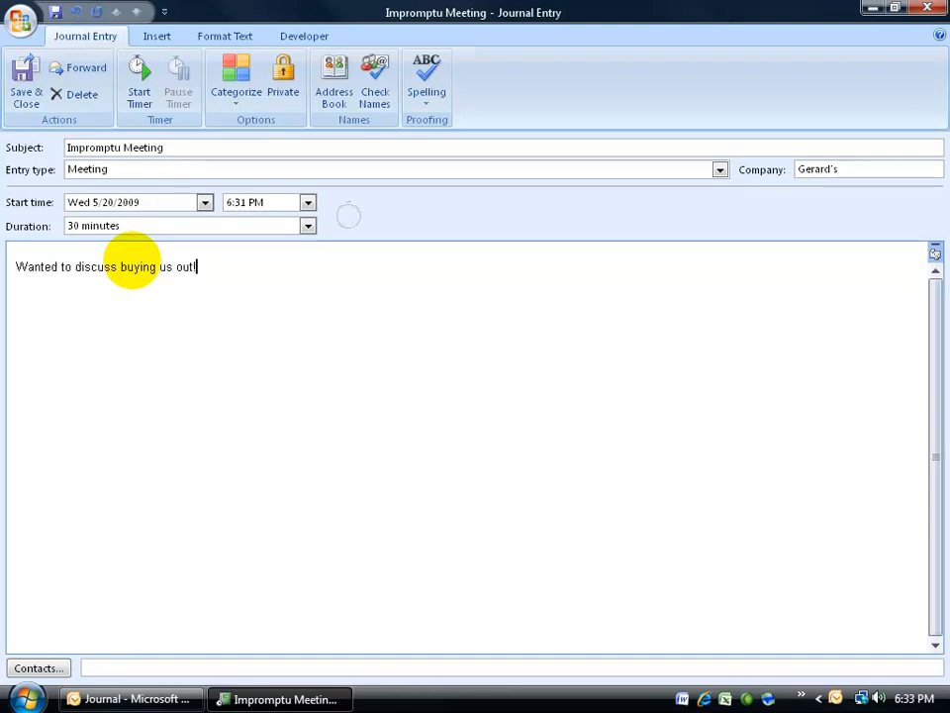
pyautogui.click(26, 85)
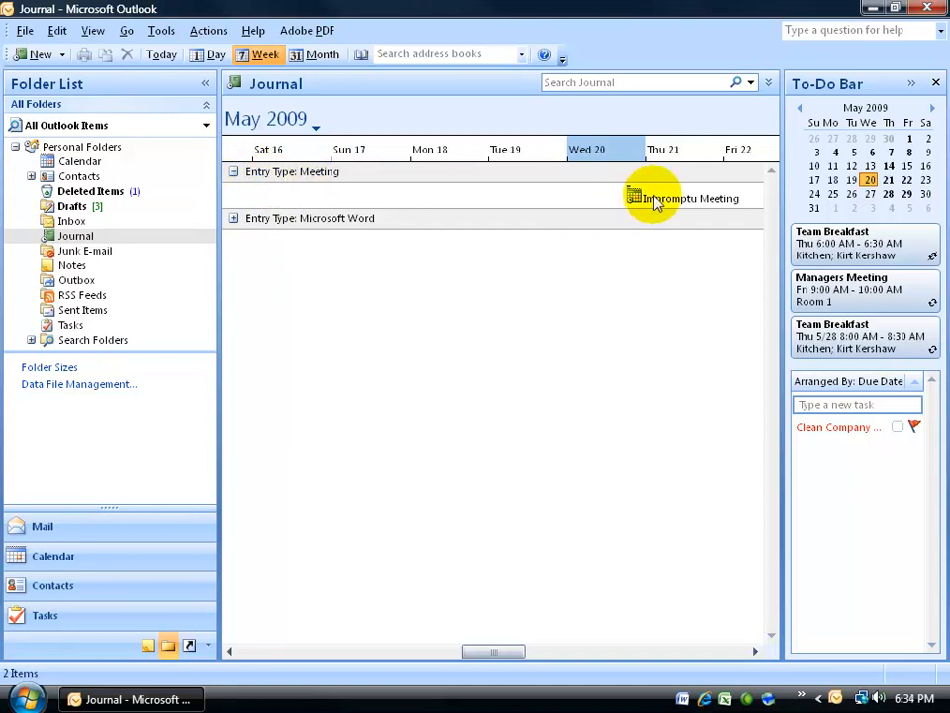
# Create a phone call journal entry with the subject "Consulting" and company "BY-THE-BUY".
pyautogui.click(37, 57)
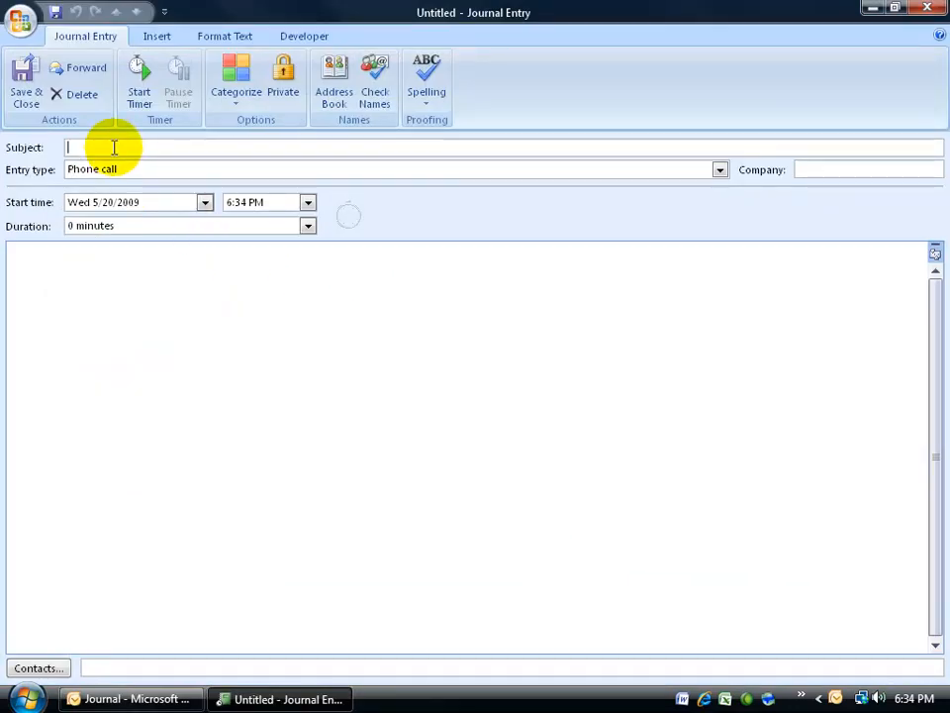
pyautogui.write('Consulting')
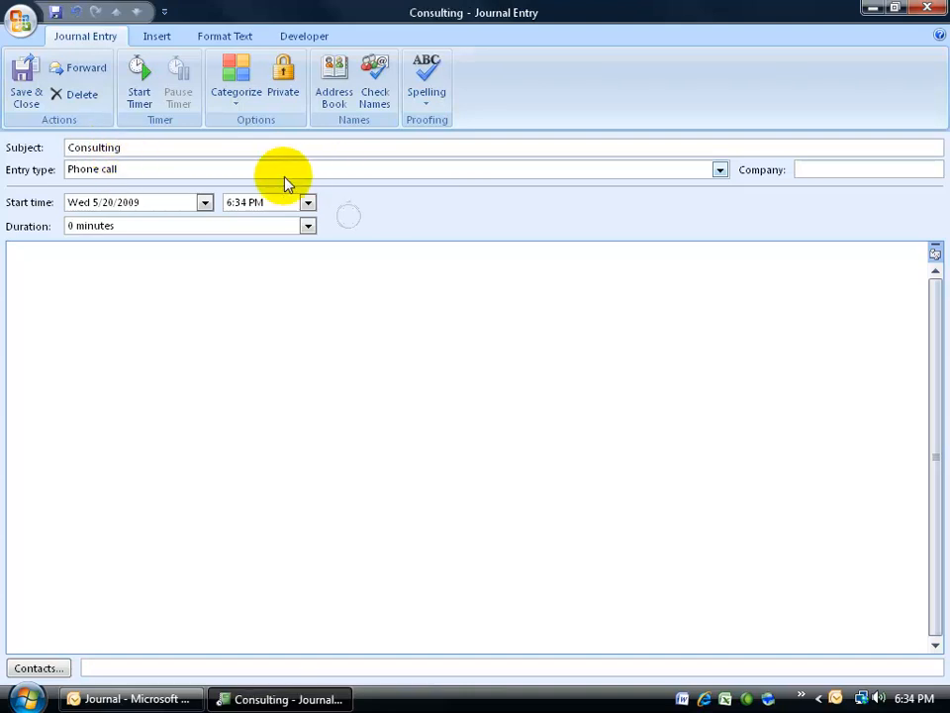
pyautogui.click(841, 170)
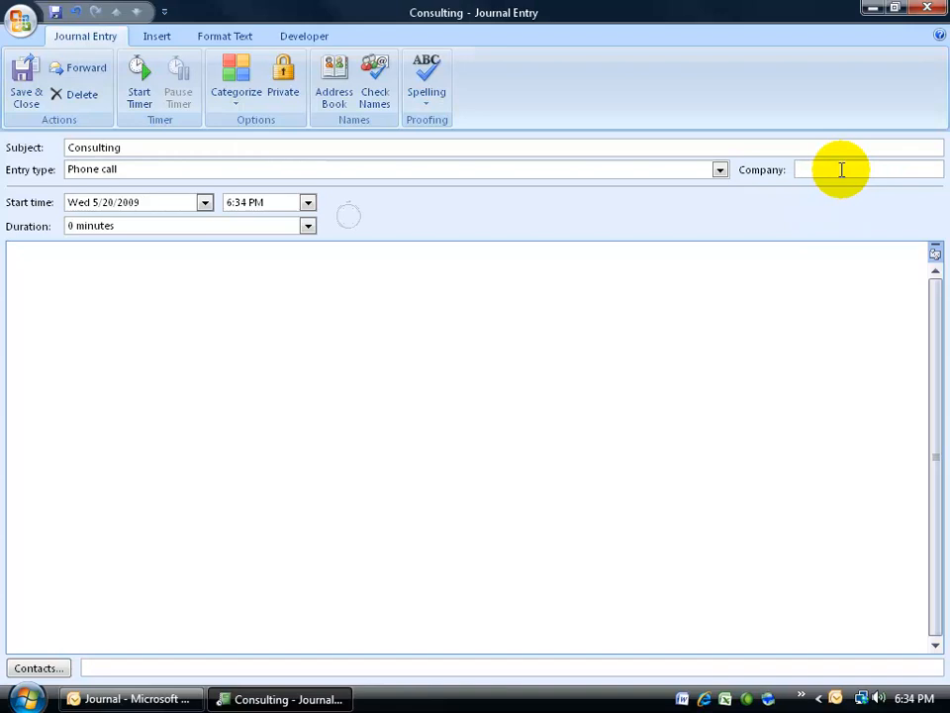
pyautogui.write('BY-THE-BUY')
# Time the Consulting phone call with the entry's timer, starting and pausing it three times.
pyautogui.moveTo(459, 246)
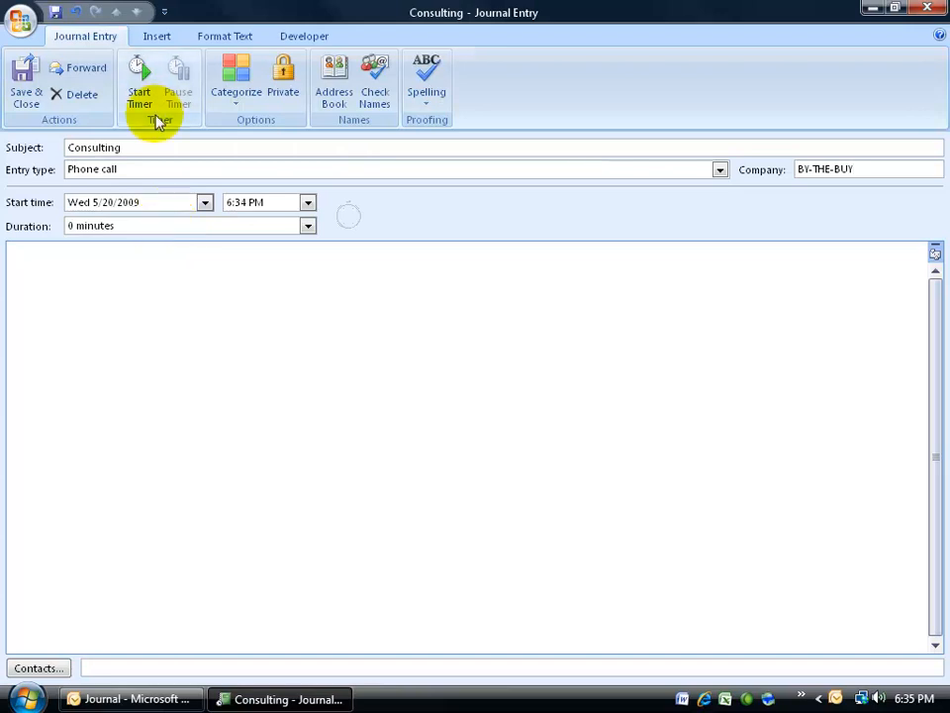
pyautogui.click(139, 91)
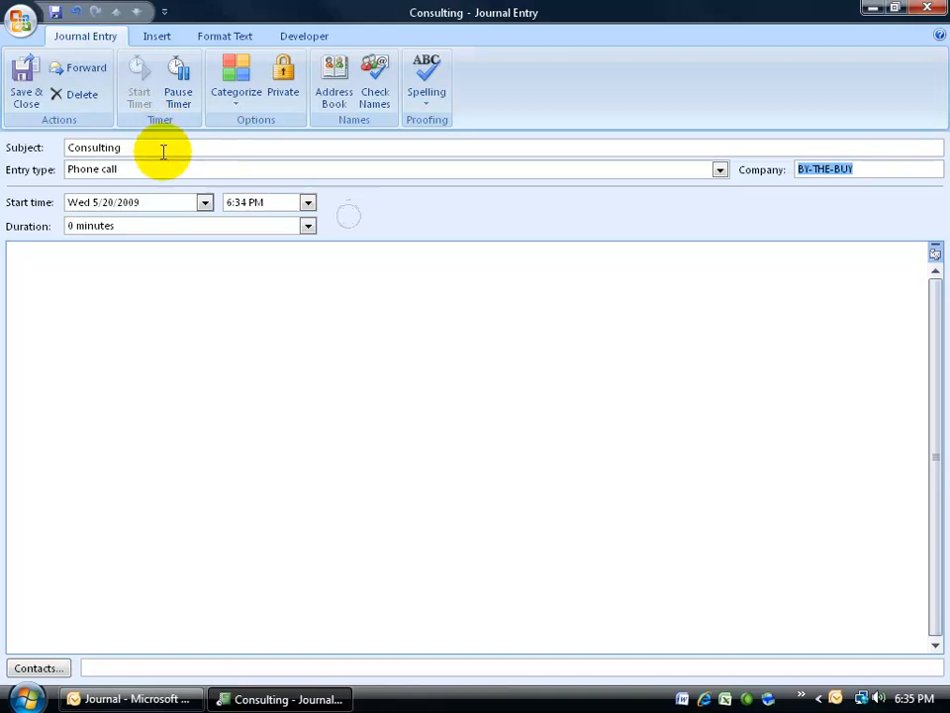
pyautogui.click(178, 94)
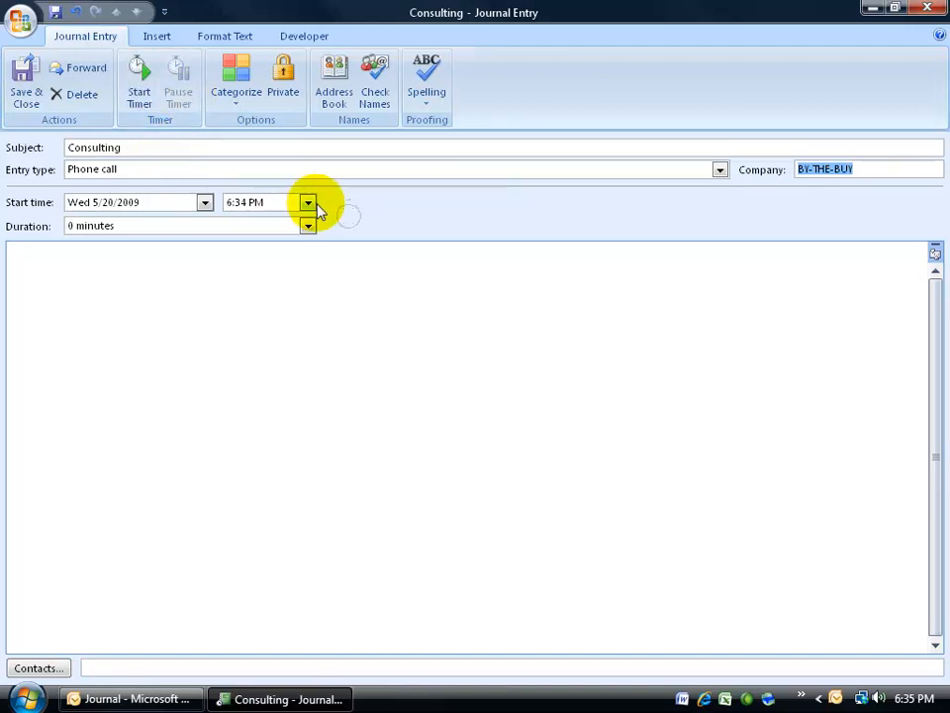
pyautogui.click(141, 93)
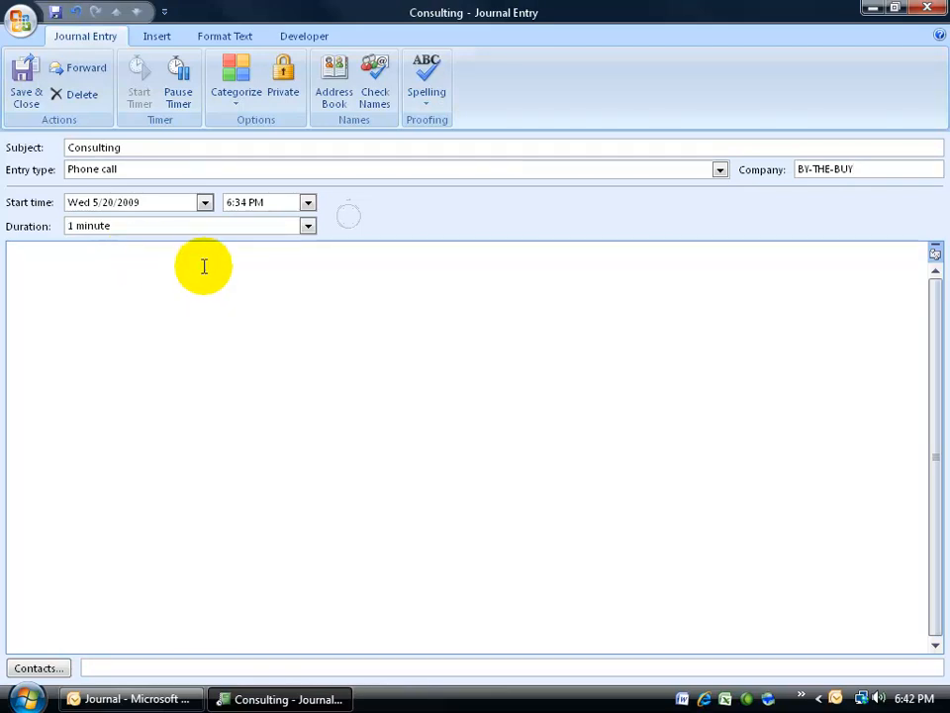
pyautogui.click(182, 98)
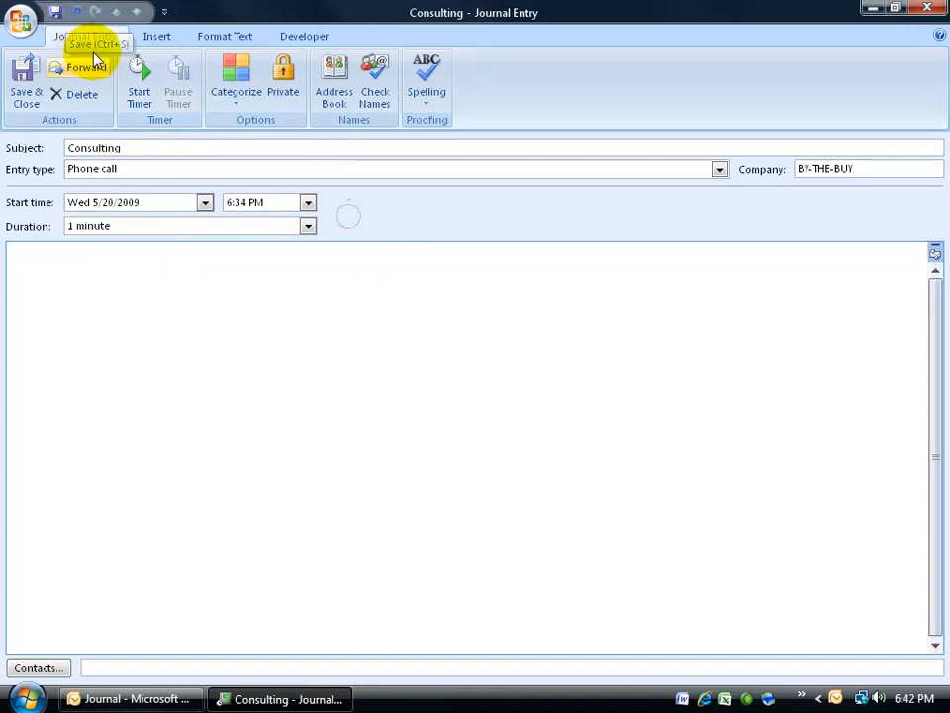
pyautogui.click(149, 89)
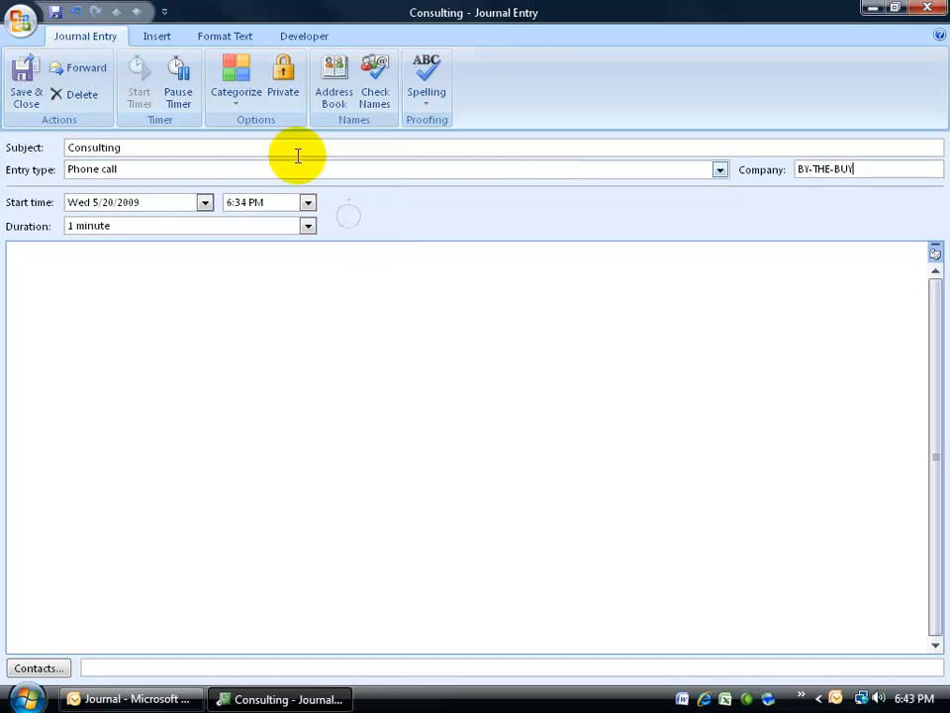
pyautogui.click(178, 65)
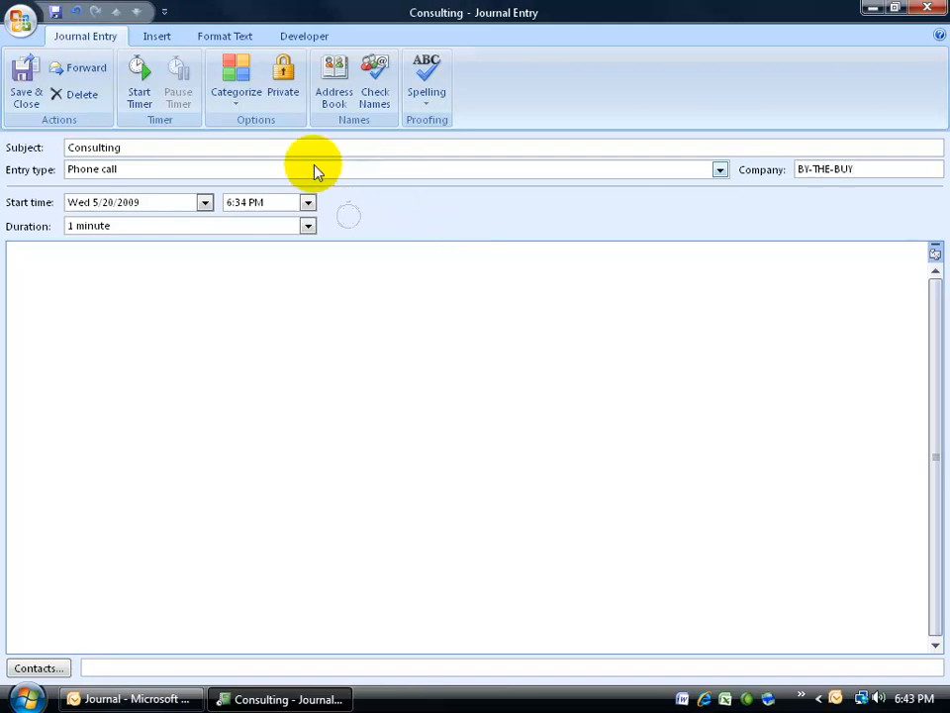
# Link the King Of Queens producer from the address book as the Consulting entry's contact.
pyautogui.click(335, 101)
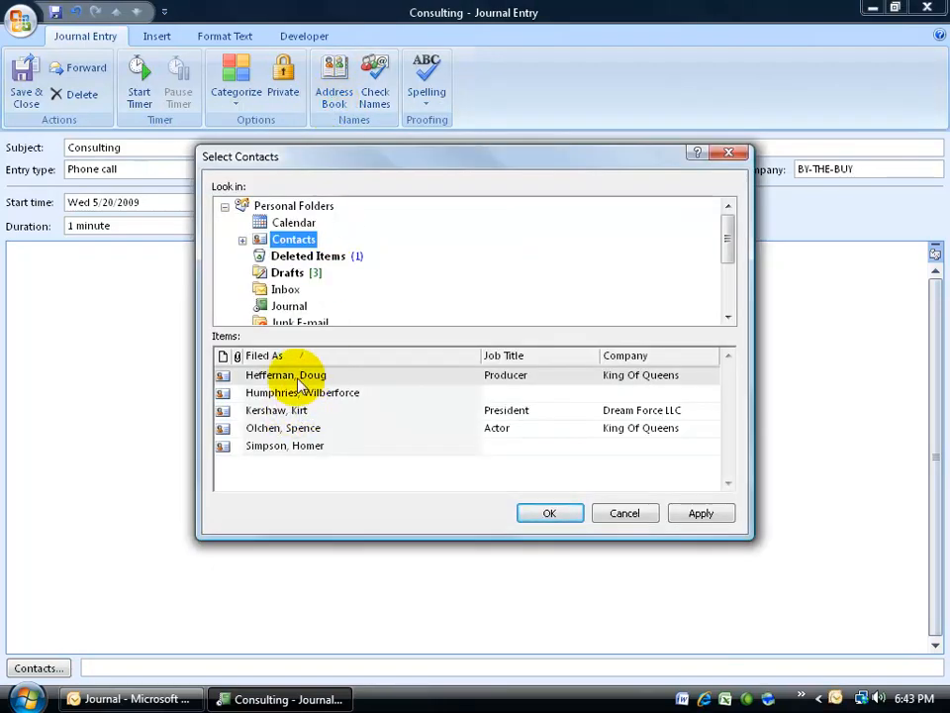
pyautogui.click(287, 376)
pyautogui.doubleClick(287, 376)
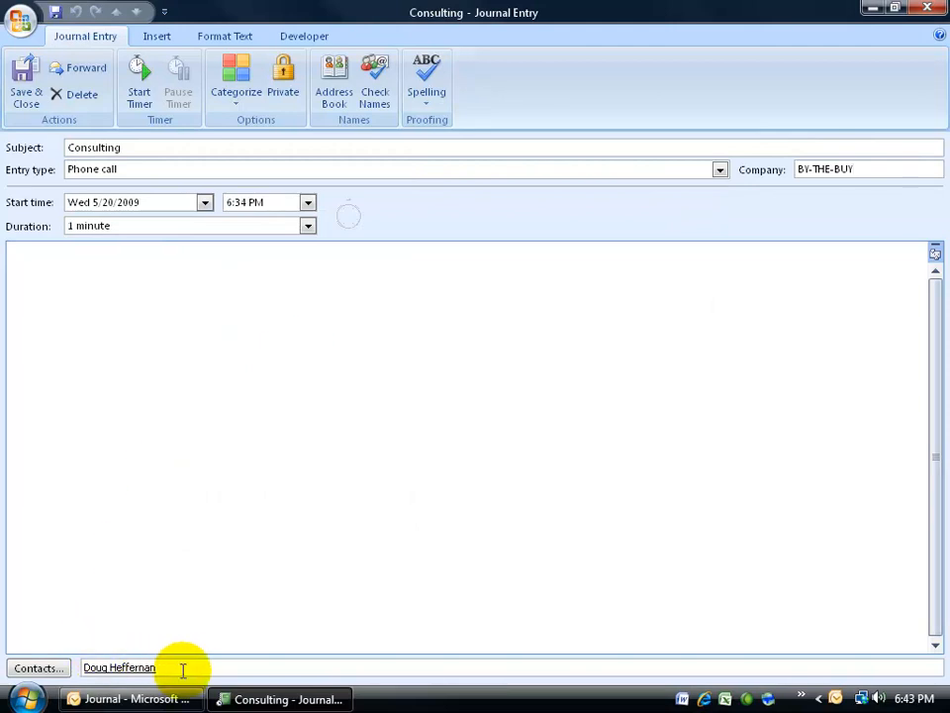
# Clear the company from the Consulting entry and save the entry without closing it.
pyautogui.moveTo(855, 167); pyautogui.dragTo(790, 156)
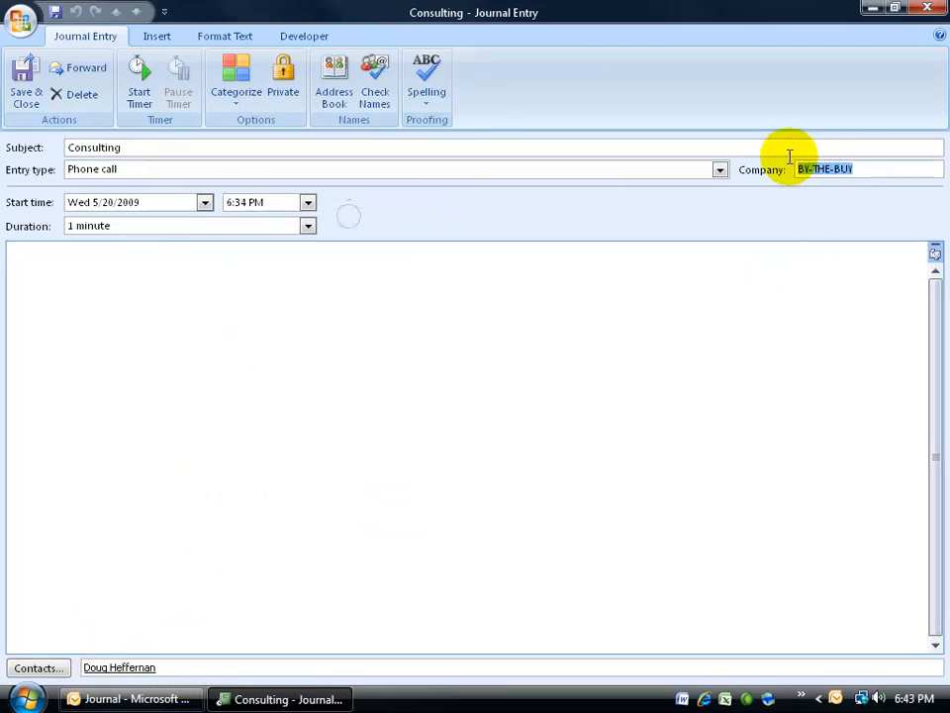
pyautogui.press('Delete')
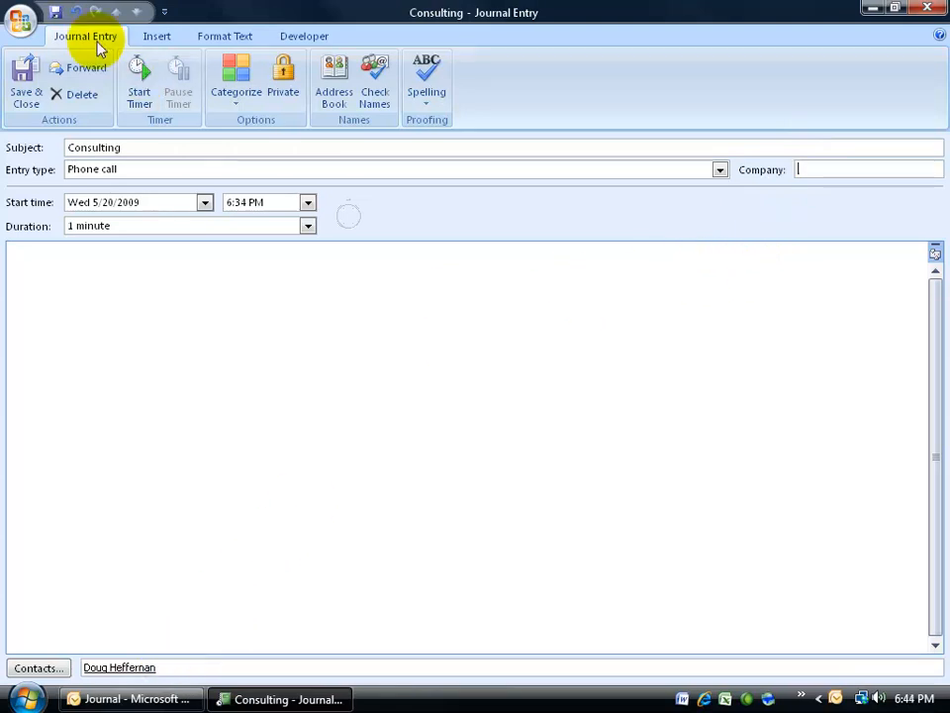
pyautogui.click(56, 13)
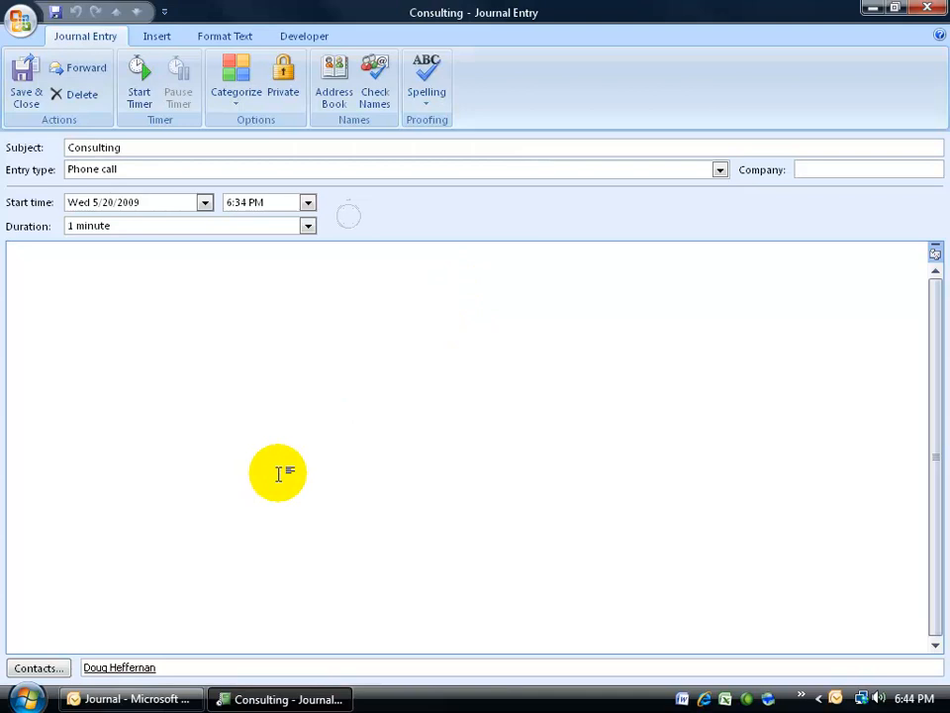
# Open the linked contact maximized and review its activities, including the Consulting journal entry.
pyautogui.doubleClick(133, 665)
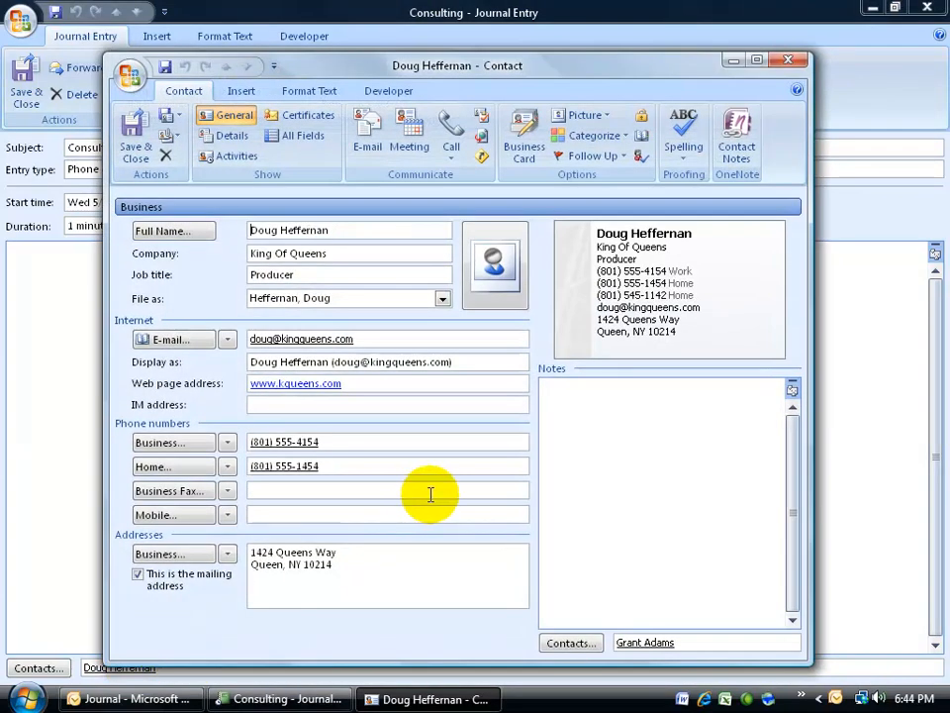
pyautogui.click(756, 59)
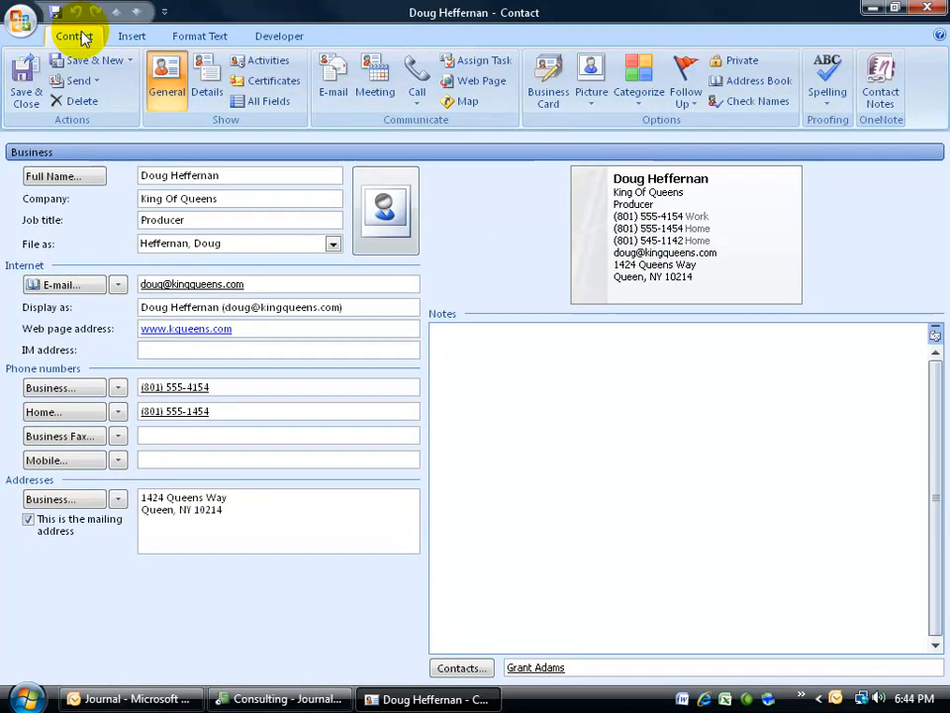
pyautogui.click(281, 60)
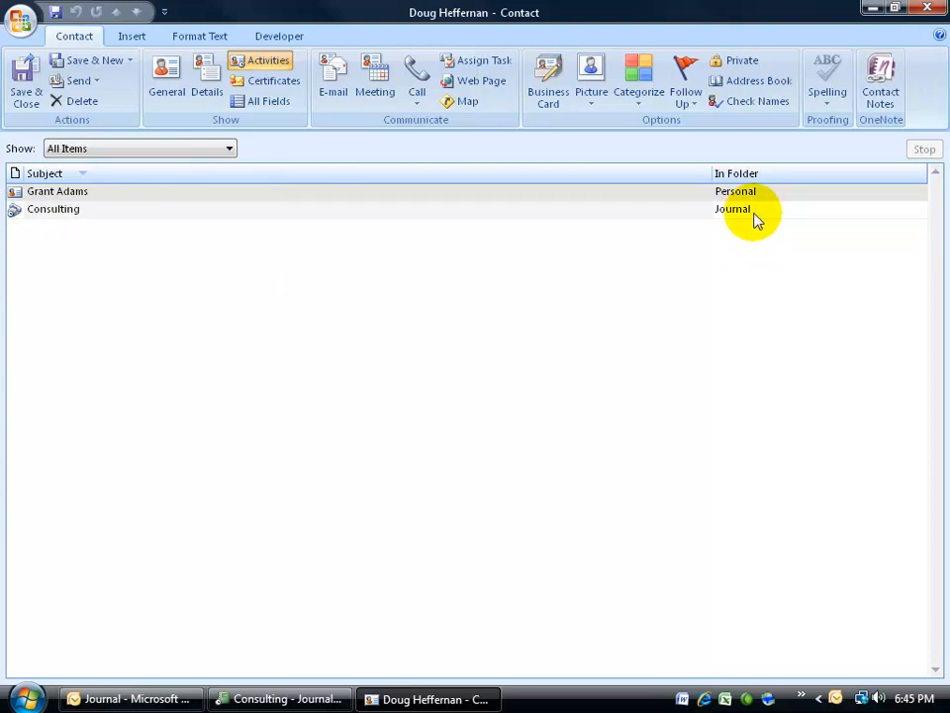
pyautogui.doubleClick(611, 212)
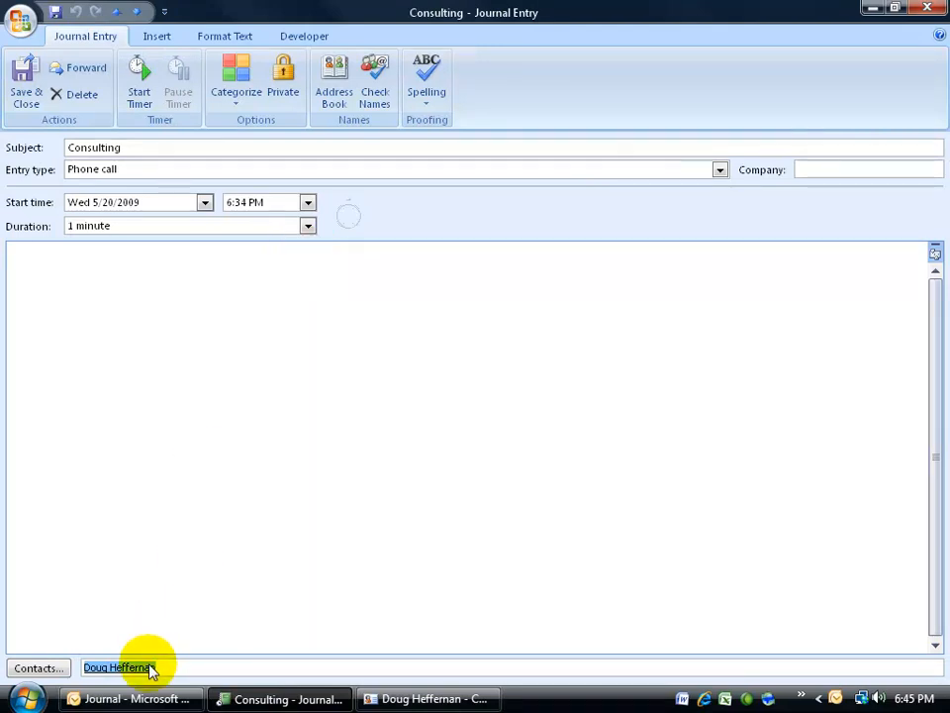
pyautogui.click(420, 697)
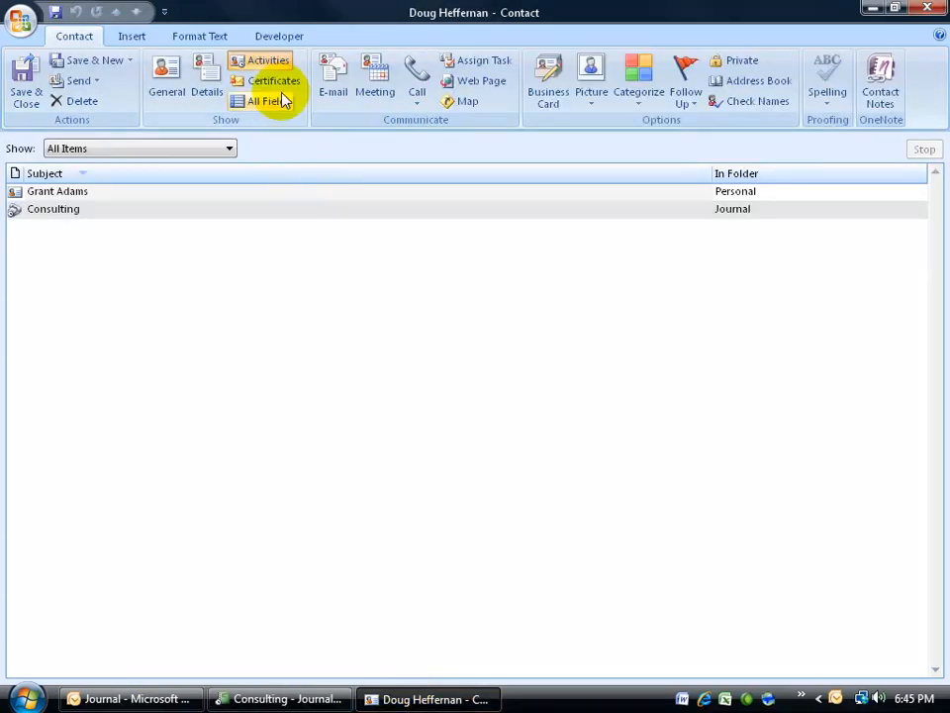
pyautogui.click(155, 214)
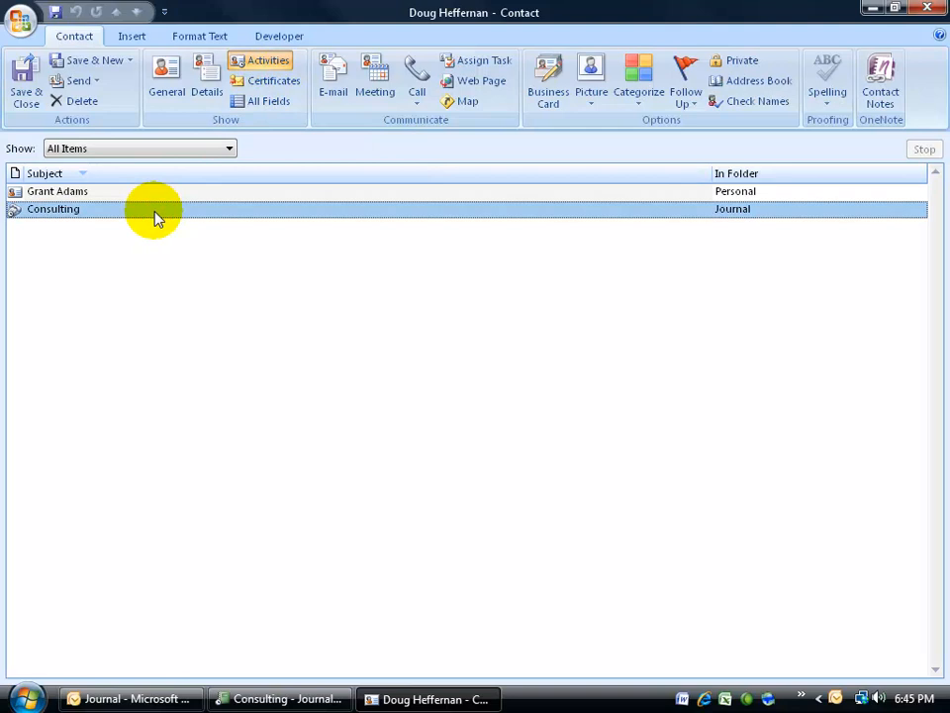
# Return to the contact's general details, close the contact, and save and close the Consulting journal entry.
pyautogui.click(166, 82)
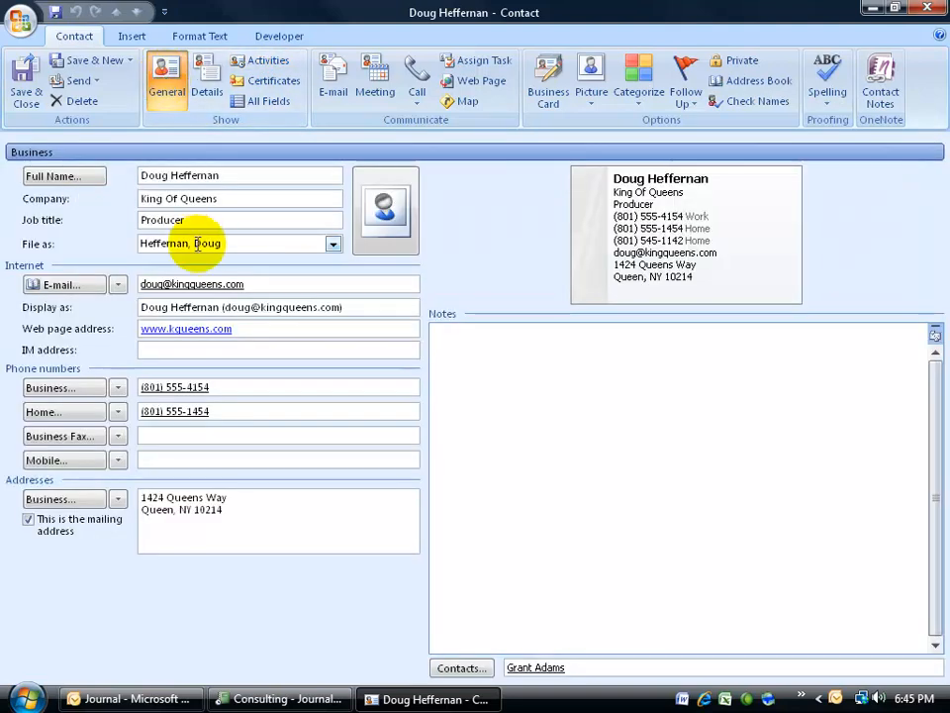
pyautogui.click(928, 8)
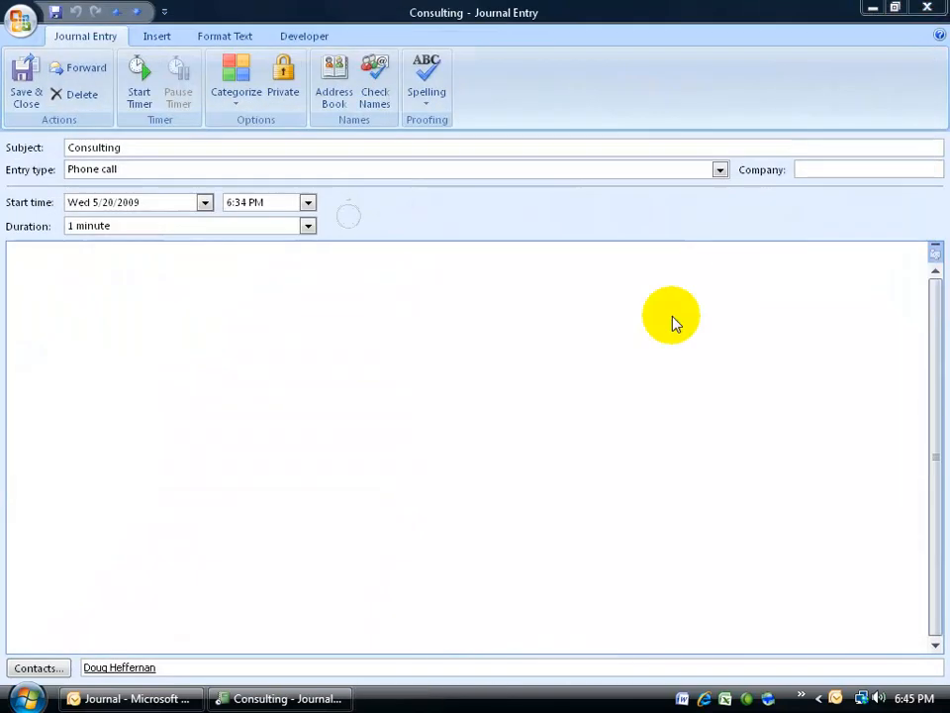
pyautogui.click(28, 89)
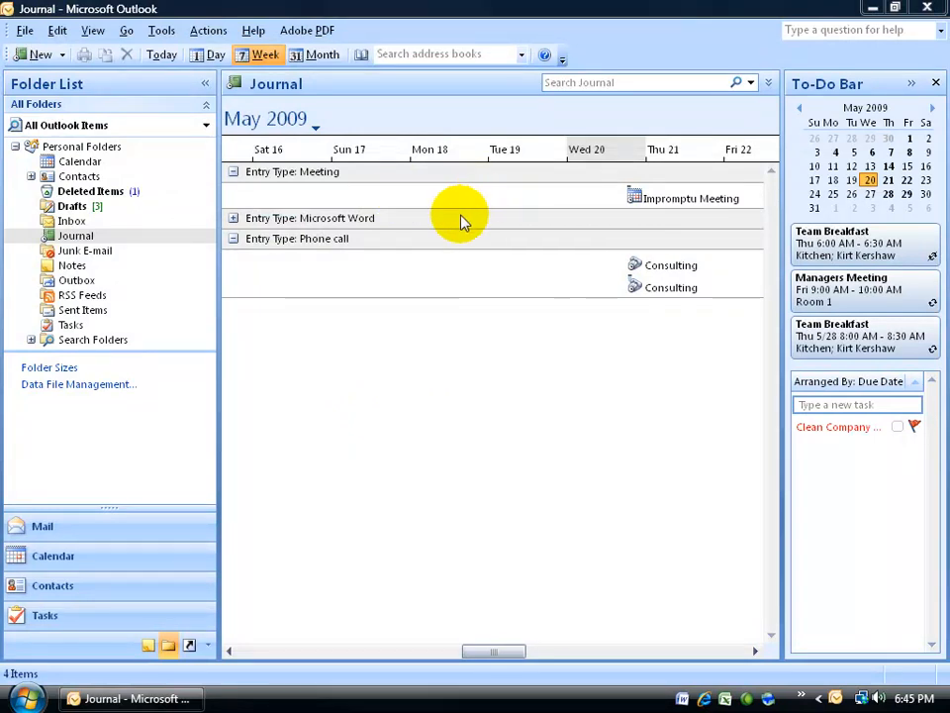
# Expand the Microsoft Word entries in the journal timeline and open the lower Consulting phone call entry.
pyautogui.click(233, 218)
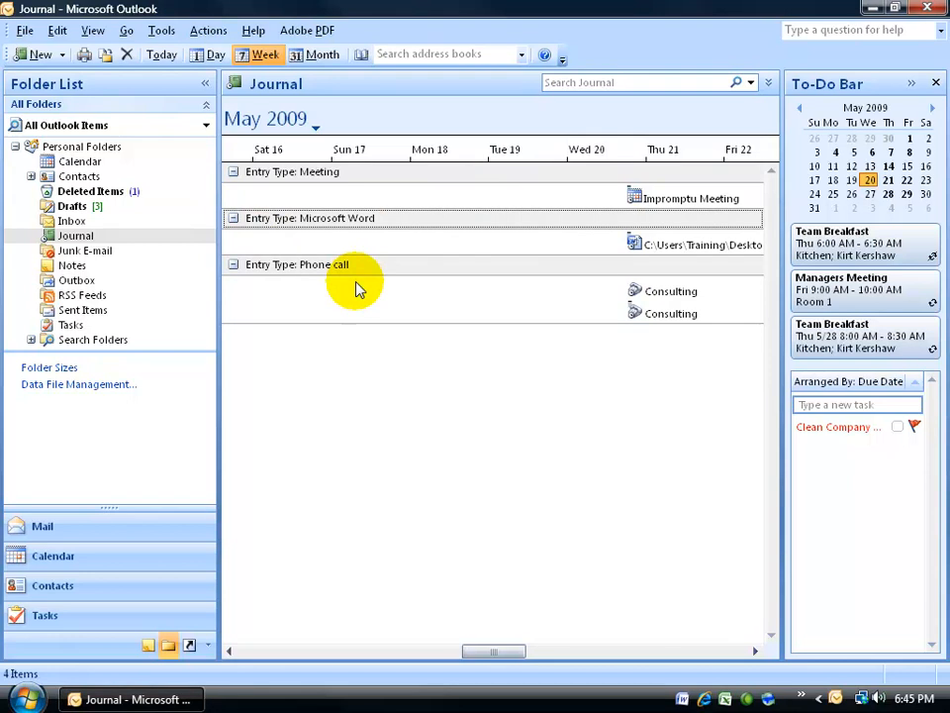
pyautogui.doubleClick(638, 317)
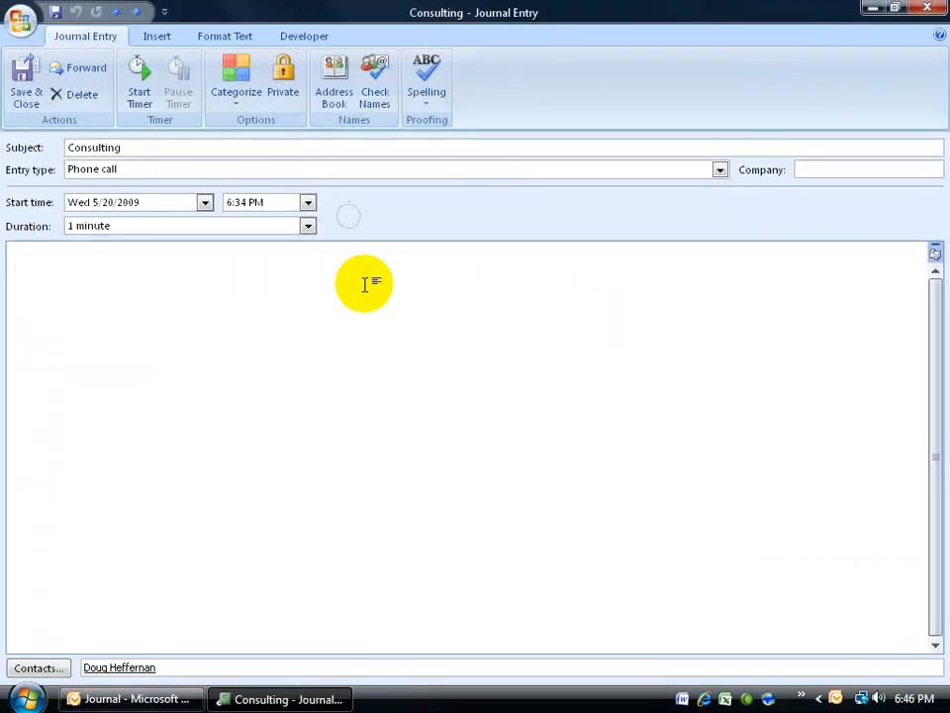